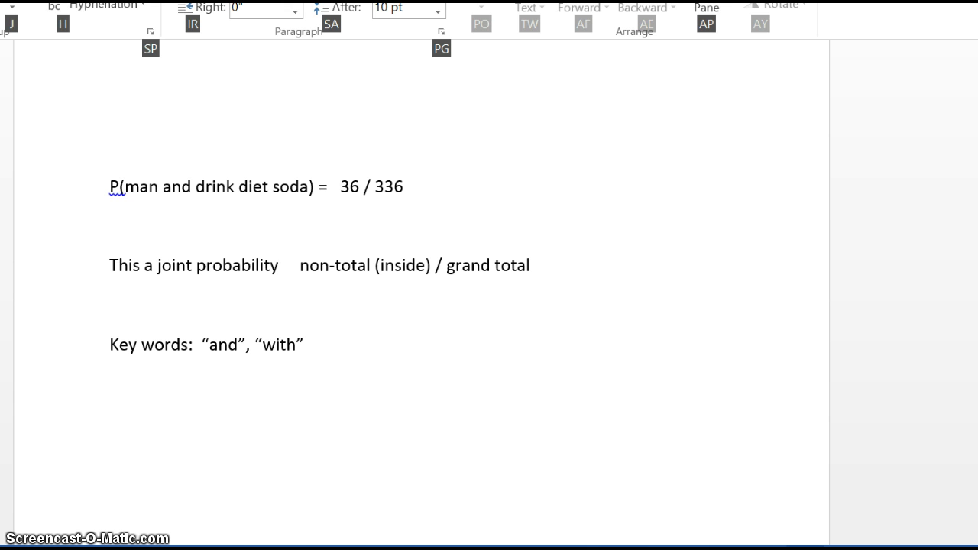
Step: Delete the blank lines so the 94 / 336 and 167 / 336 notes sit under the soda table
key("Return")
key("Return")
key("Return")
key("Return")
key("Return")
key("Return")
key("Return")
key("Return")
key("Return")
key("Return")
key("Return")
key("Return")
key("Return")
key("Return")
key("Return")
key("Return")
key("Return")
key("Return")
key("Return")
key("Return")
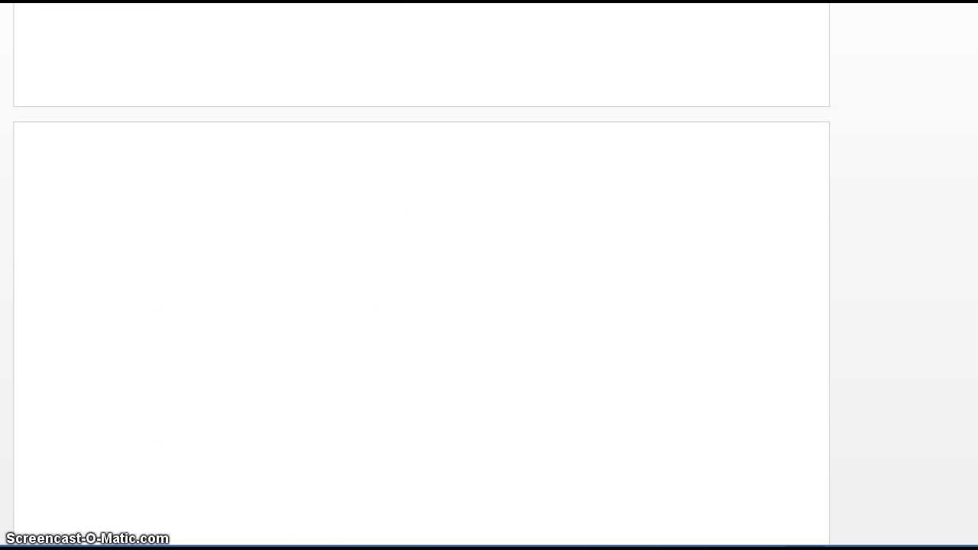
key("BackSpace")
key("BackSpace")
key("BackSpace")
key("BackSpace")
key("BackSpace")
key("BackSpace")
key("BackSpace")
key("BackSpace")
key("BackSpace")
key("BackSpace")
key("BackSpace")
key("BackSpace")
key("BackSpace")
key("BackSpace")
key("BackSpace")
key("BackSpace")
key("BackSpace")
key("BackSpace")
key("BackSpace")
key("BackSpace")
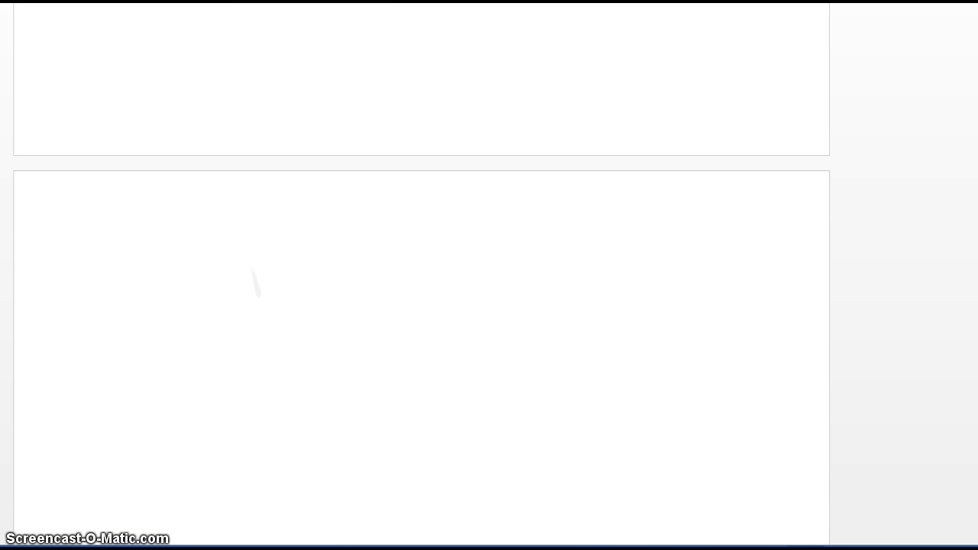
scroll(469, 275, "up", 6)
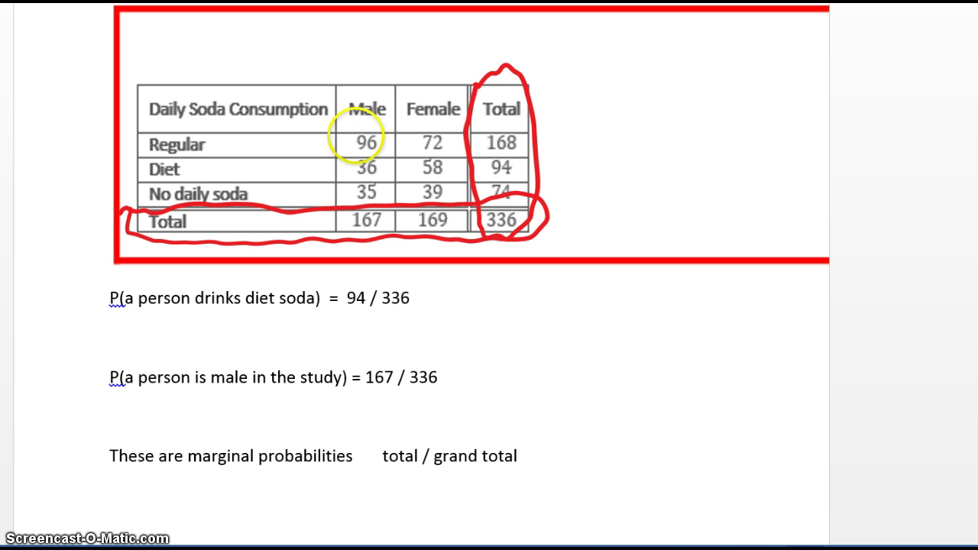
Step: Scroll down to the next page for the P(drink diet soda | male) = 36 / 167 notes, then back up
scroll(420, 275, "down", 10)
scroll(420, 305, "down", 2)
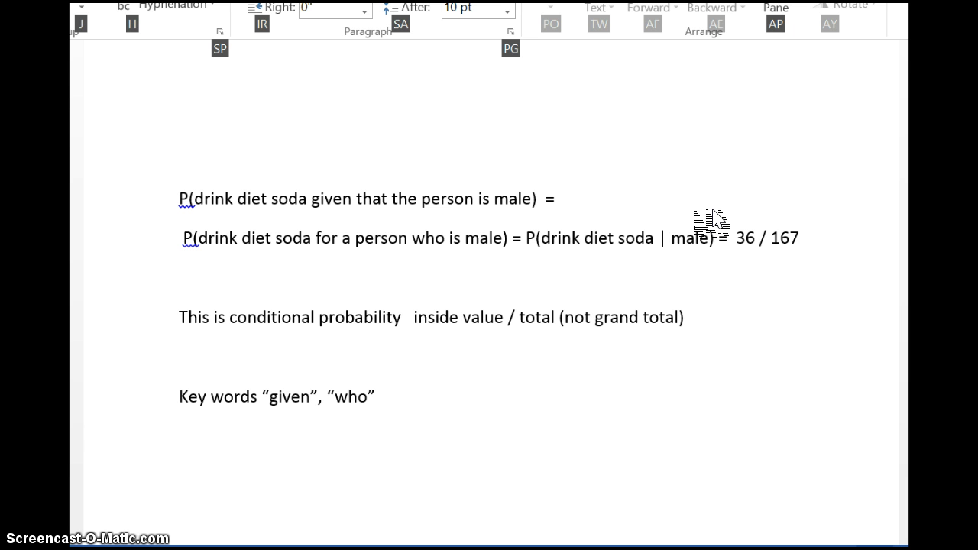
scroll(712, 222, "up", 15)
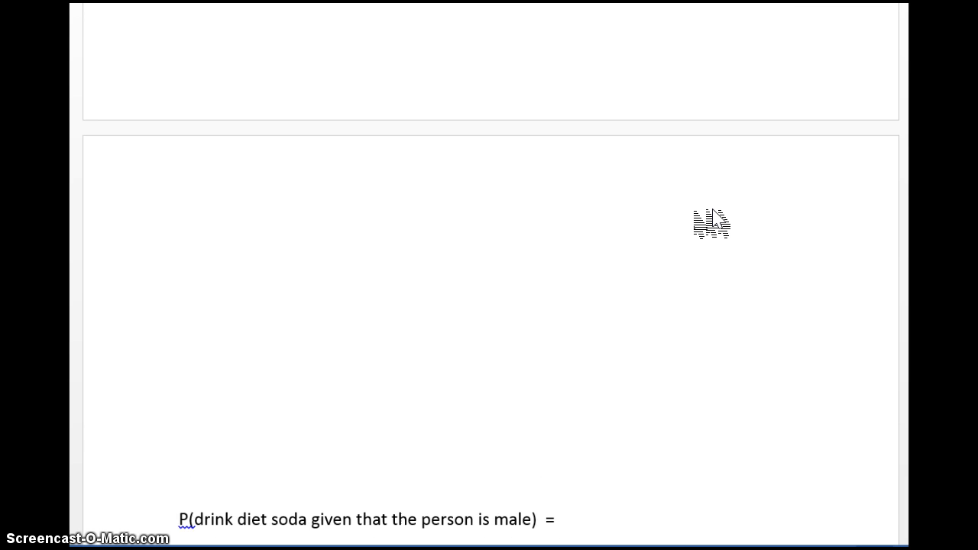